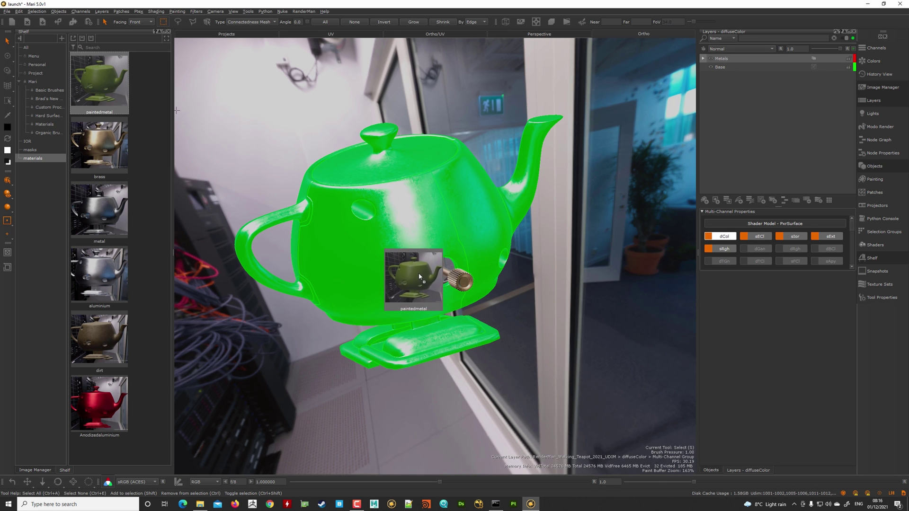
Step: Apply the painted metal material to the teapot and darken its paint colour to near-black
left_click_drag(418, 275, 417, 277)
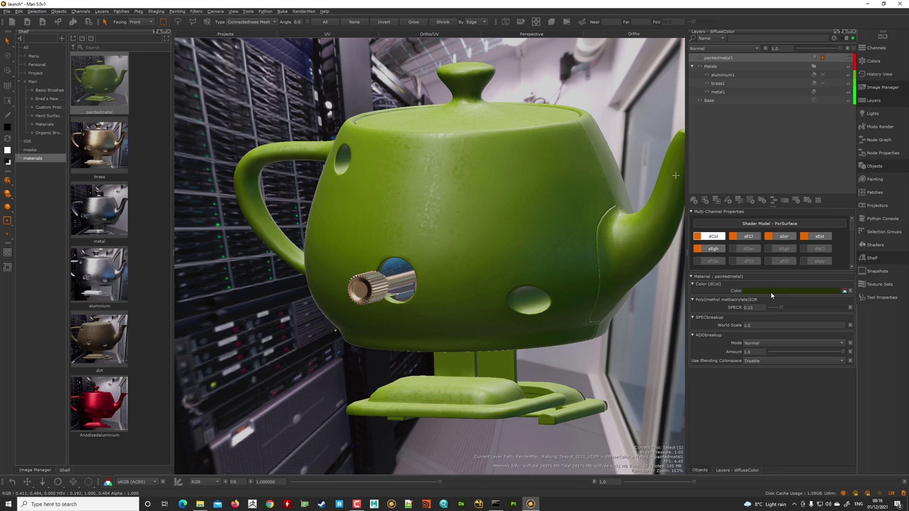
left_click(771, 292)
left_click_drag(624, 226, 659, 247)
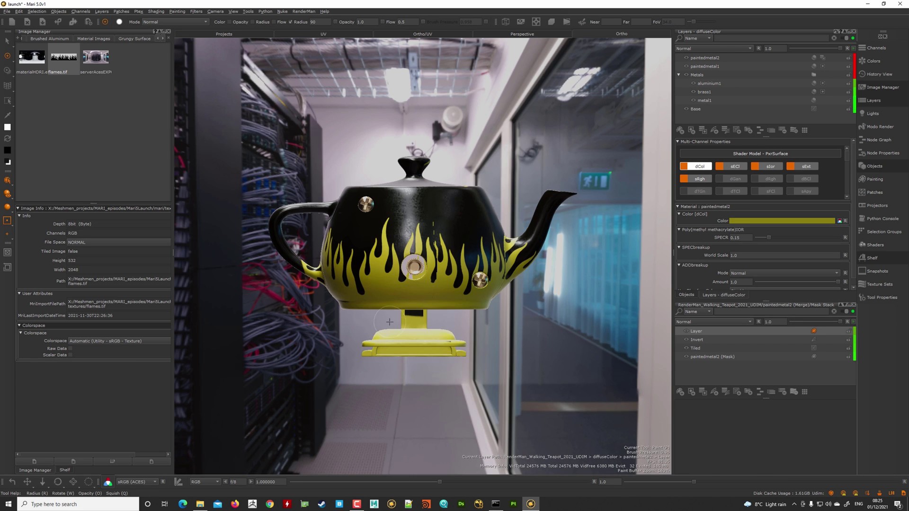
Step: Lower the breakup mask's Contrast Pivot to 0.7 and inspect the worn paint from a new angle
scroll(552, 217, "up", 5)
scroll(544, 264, "up", 5)
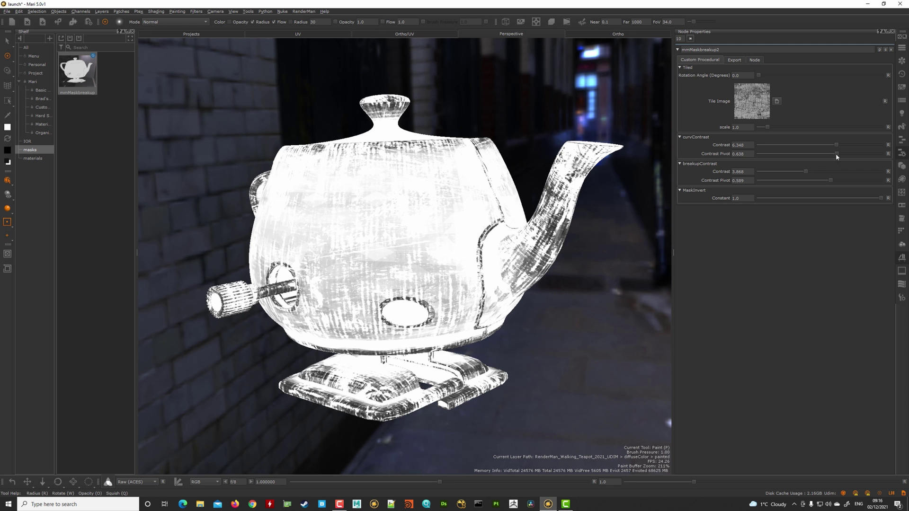
left_click_drag(837, 153, 866, 161)
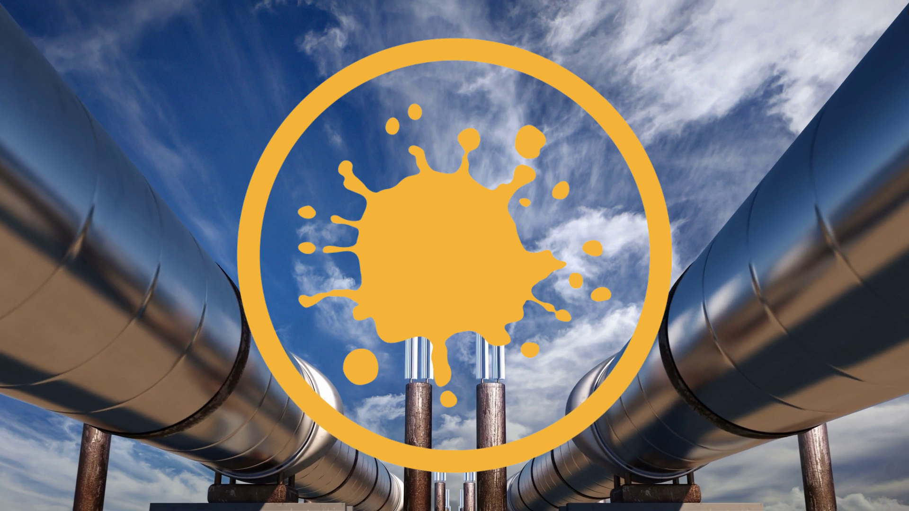
left_click_drag(828, 369, 818, 368)
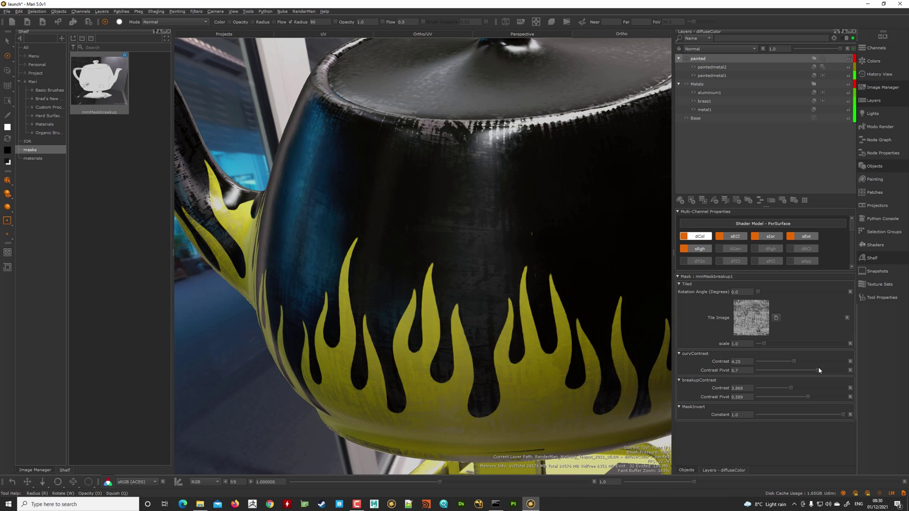
left_click_drag(562, 288, 574, 293, "alt")
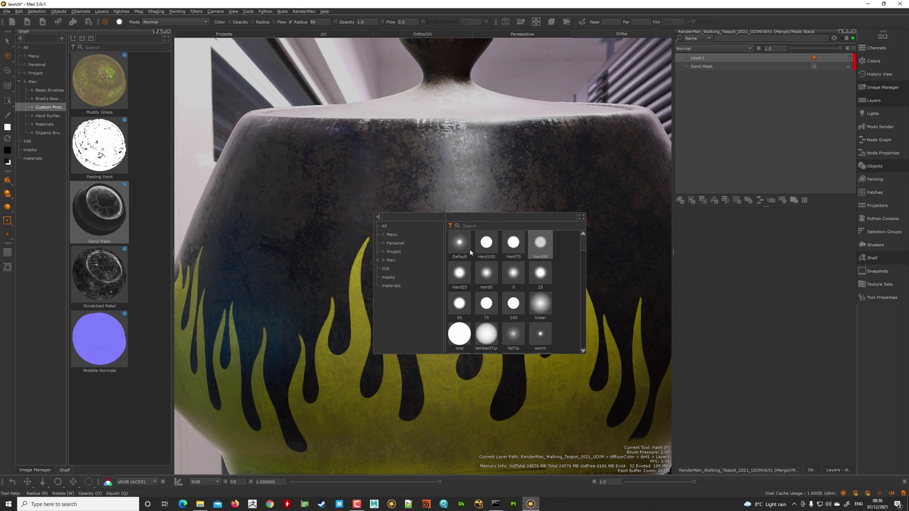
Step: Orbit the teapot to view its other side and look down on the lid
scroll(544, 263, "down", 5)
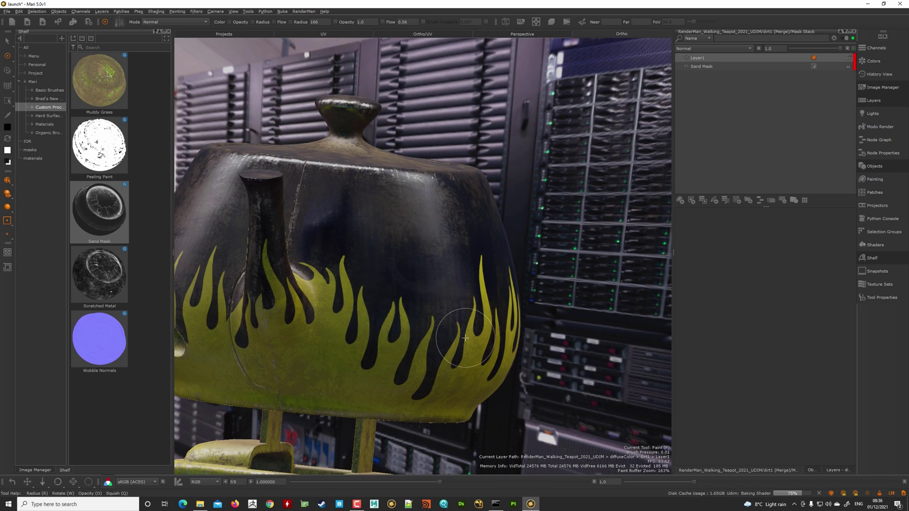
left_click_drag(465, 338, 252, 235, "alt")
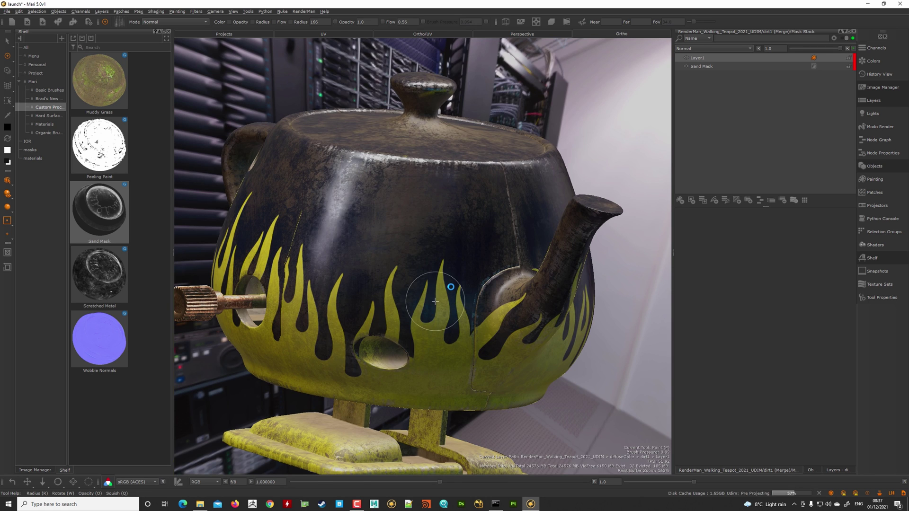
left_click_drag(436, 301, 345, 224, "alt")
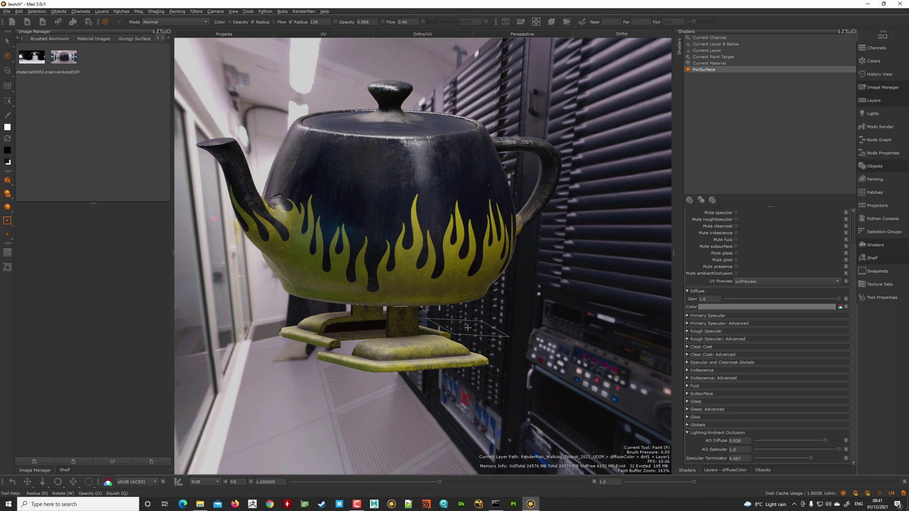
Step: View the teapot's far side and move the Node Graph panel down out of the way
mouse_move(471, 342)
left_mouse_down("alt")
mouse_move(422, 436)
mouse_move(455, 420)
left_mouse_up("alt")
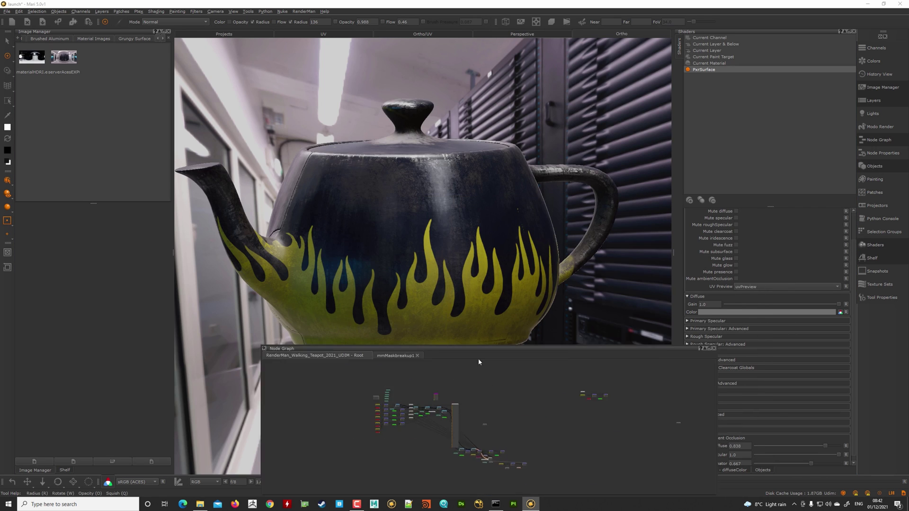
mouse_move(478, 362)
left_mouse_down()
mouse_move(423, 457)
mouse_move(524, 335)
left_mouse_up()
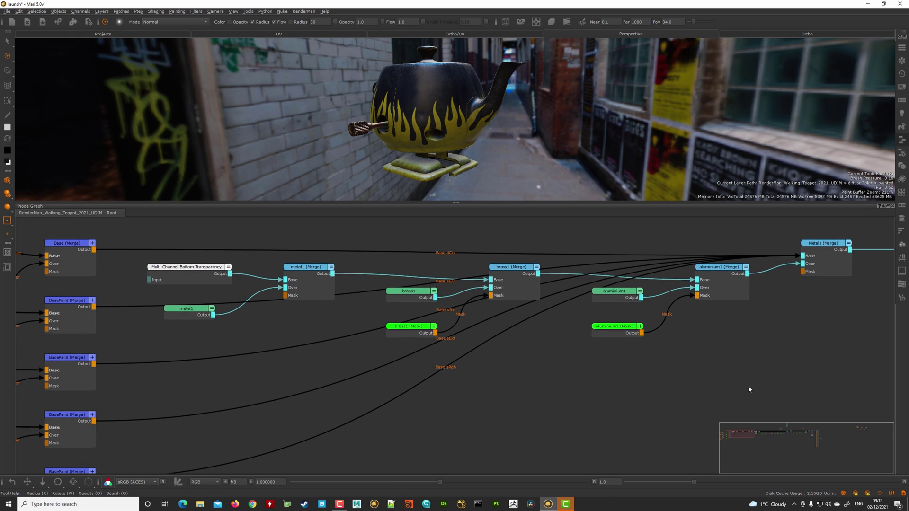
Step: Pan and zoom the node graph to reveal the paintedmetal nodes and the PxrSurface shader
mouse_move(765, 384)
middle_mouse_down()
mouse_move(640, 384)
mouse_move(549, 359)
middle_mouse_up()
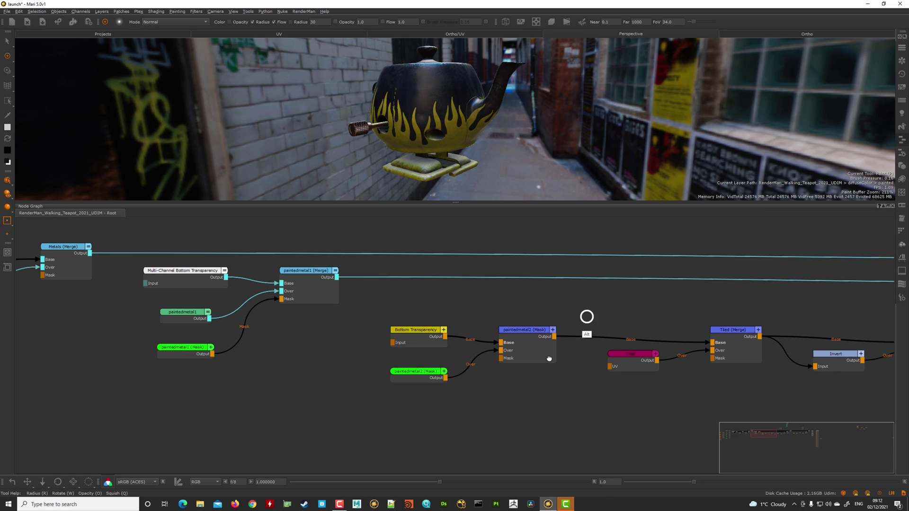
scroll(550, 314, "down", 5)
mouse_move(516, 313)
middle_mouse_down()
mouse_move(426, 310)
mouse_move(419, 327)
middle_mouse_up()
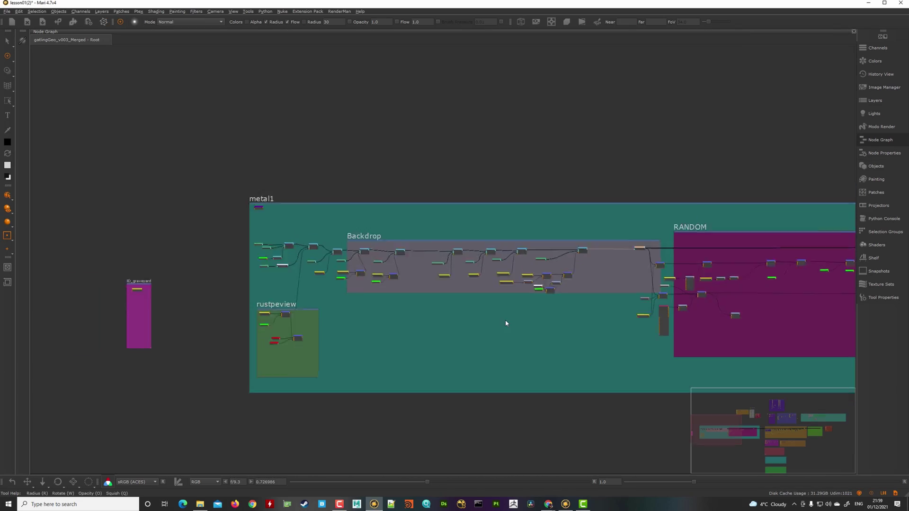
Step: Zoom out the gatlingGeo node graph to see all its backdrops
scroll(505, 324, "down", 2)
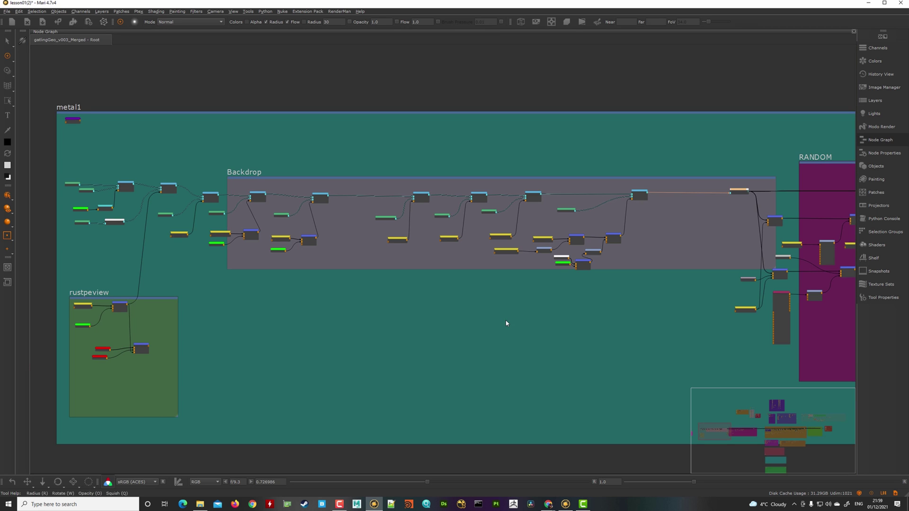
scroll(506, 323, "down", 3)
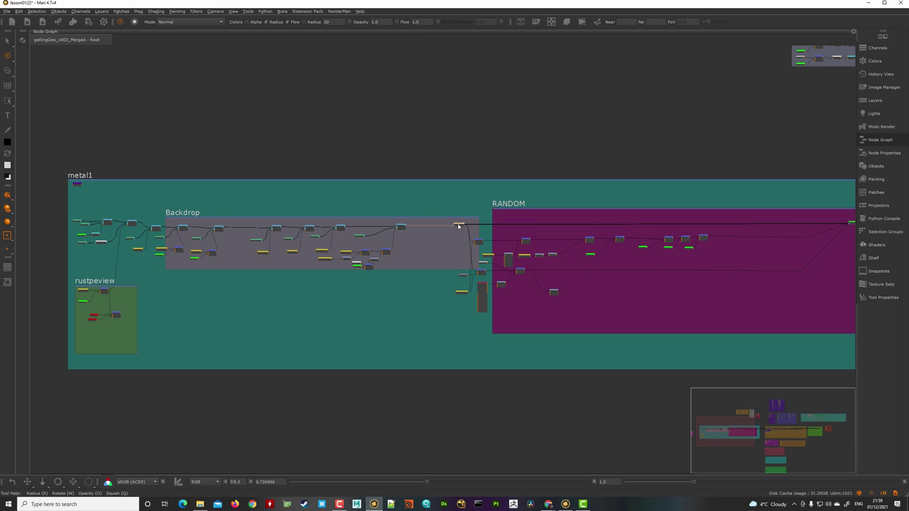
scroll(459, 227, "up", 5)
scroll(458, 226, "up", 2)
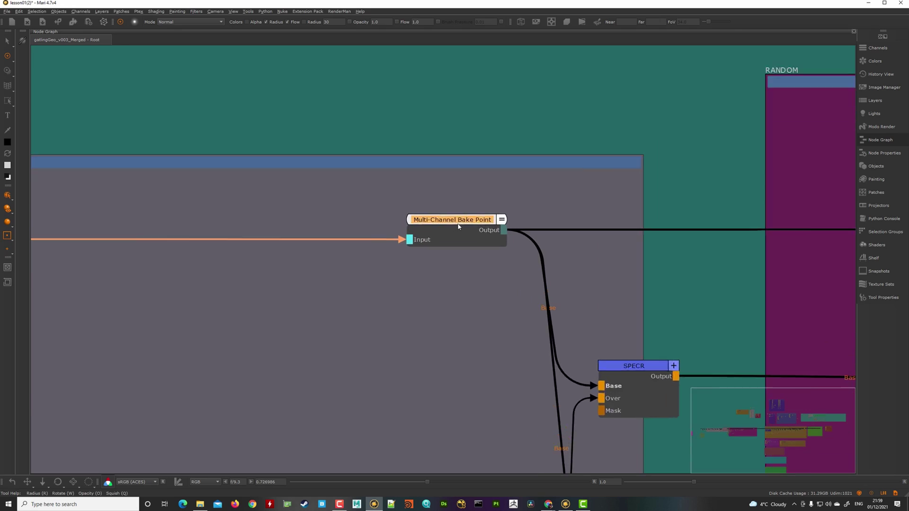
scroll(459, 226, "up", 2)
scroll(459, 226, "up", 1)
scroll(459, 226, "up", 4)
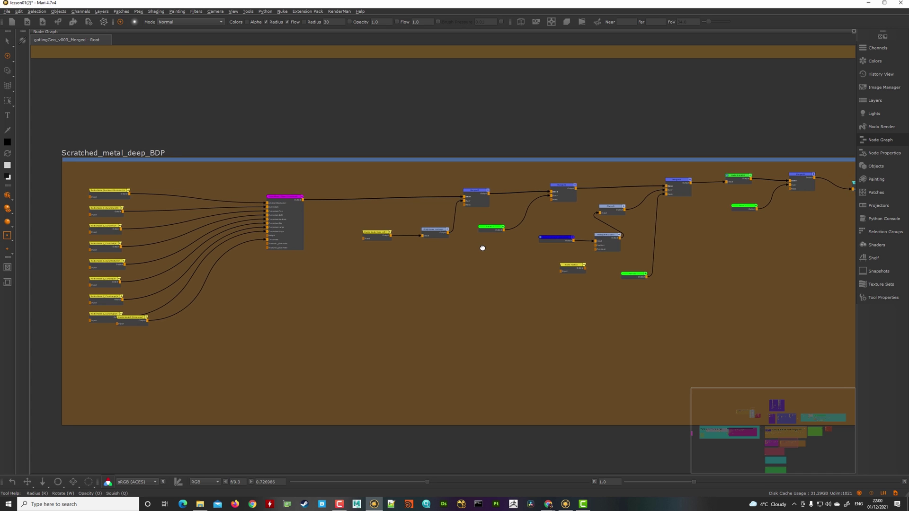
middle_click_drag(483, 248, 468, 248)
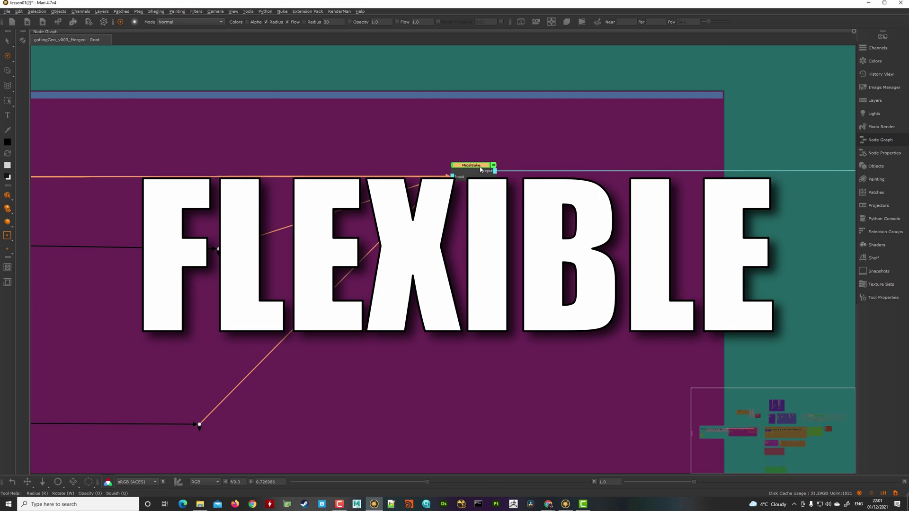
Step: Nudge the MetalBake node, zoom out, and pan the graph toward the NoNmetalics backdrop
left_click_drag(480, 168, 484, 168)
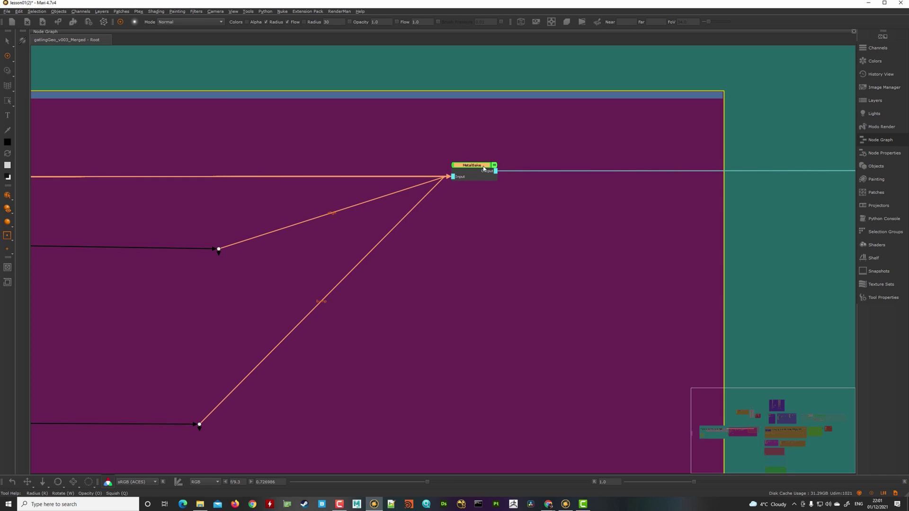
scroll(484, 168, "down", 2)
scroll(484, 168, "down", 2)
scroll(483, 168, "down", 1)
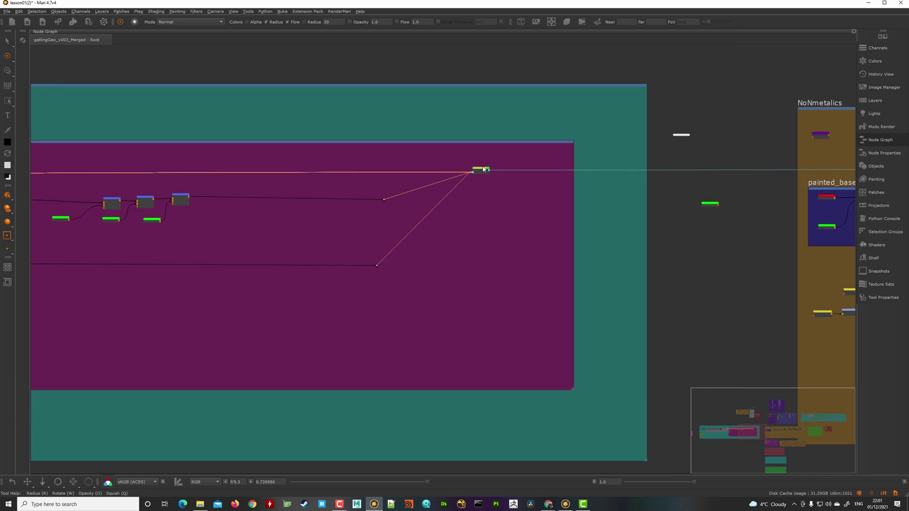
scroll(483, 168, "down", 2)
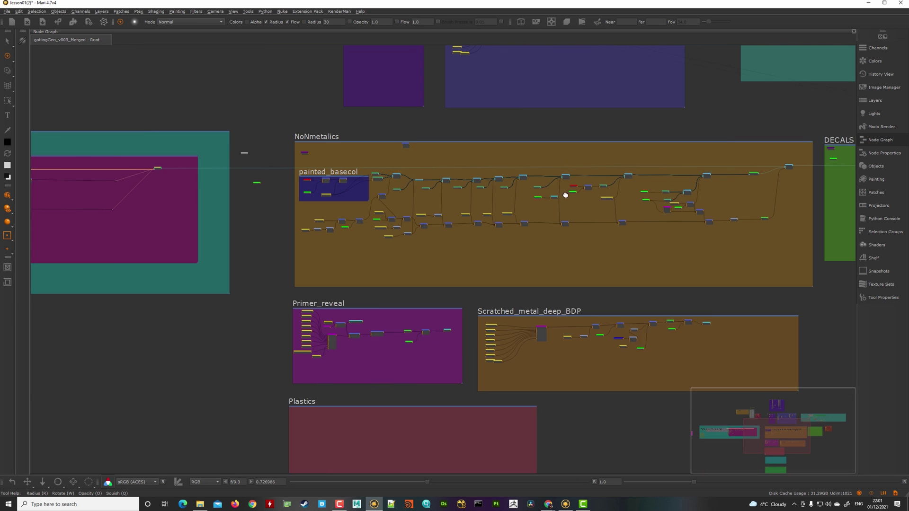
middle_click_drag(689, 196, 524, 195)
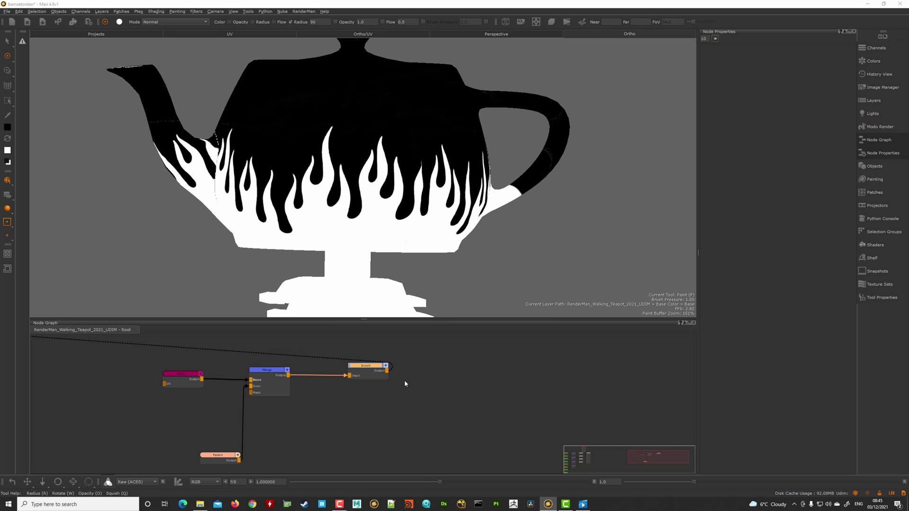
Step: Add a Bake Point after Invert, bake the flame mask, and apply a Gaussian blur filter
key("Return")
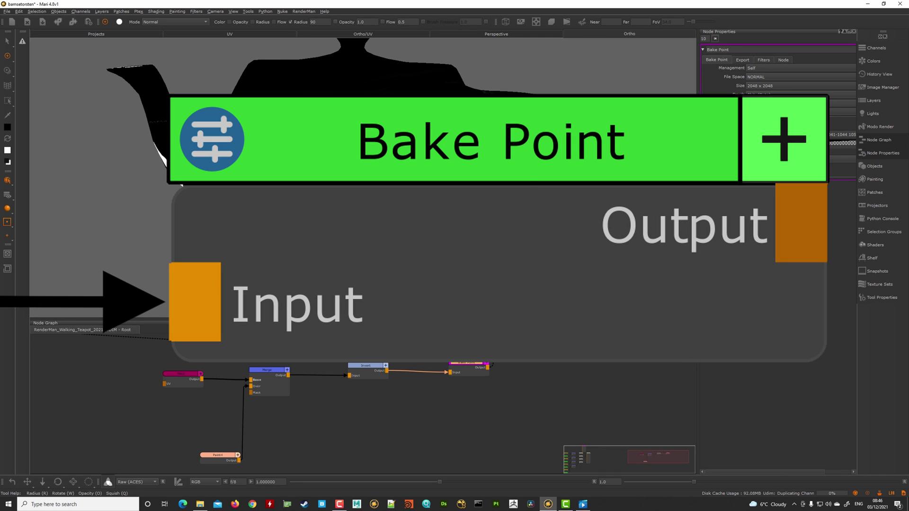
left_click(792, 104)
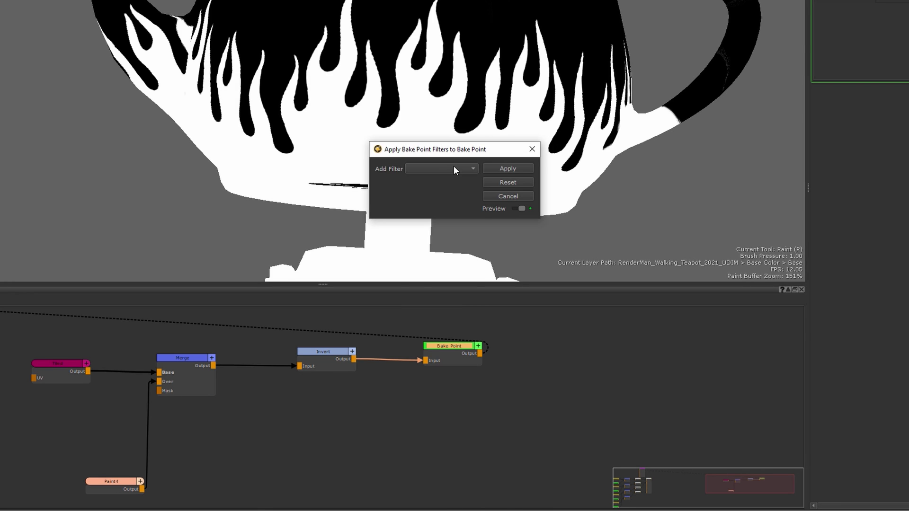
left_click(454, 169)
left_click(457, 192)
left_click(491, 169)
Step: Reshape the brightness curve for the flame edges and lower the Tiled node's U Repeat to 0.603
left_click_drag(880, 98, 864, 157)
left_click_drag(830, 97, 851, 86)
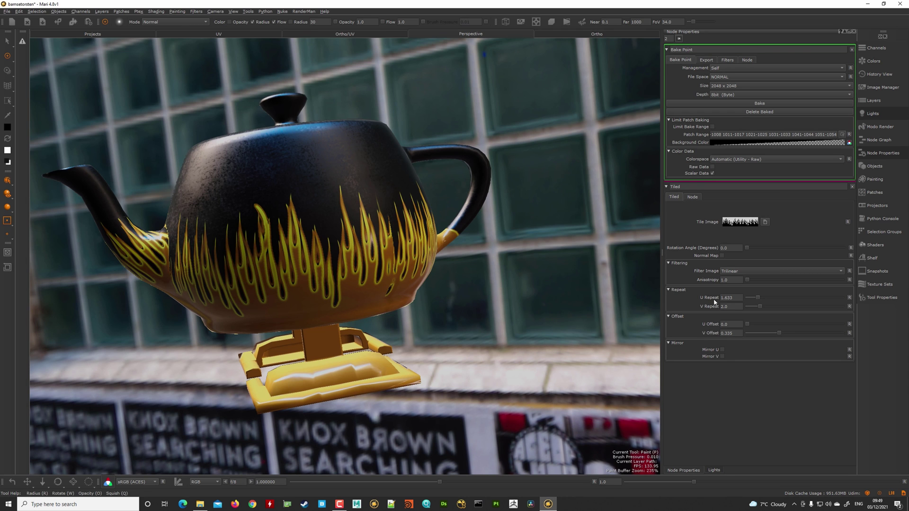
left_click_drag(757, 297, 752, 298)
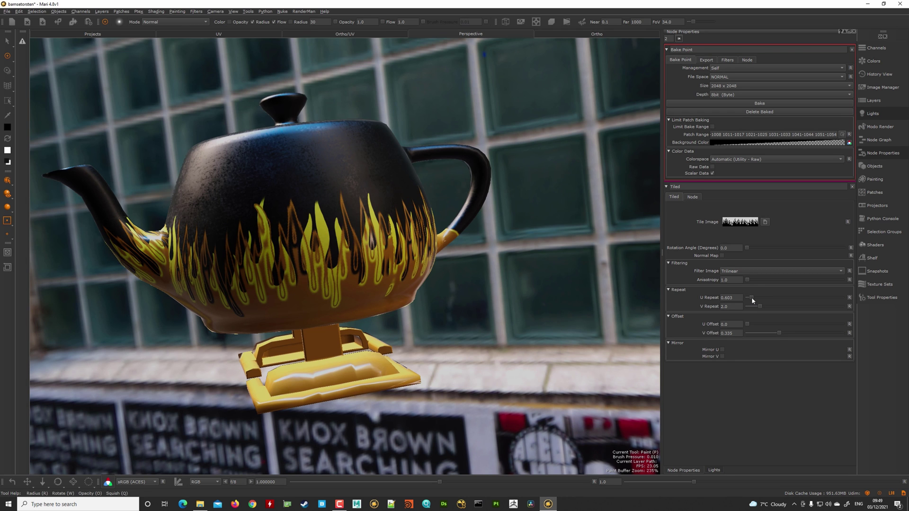